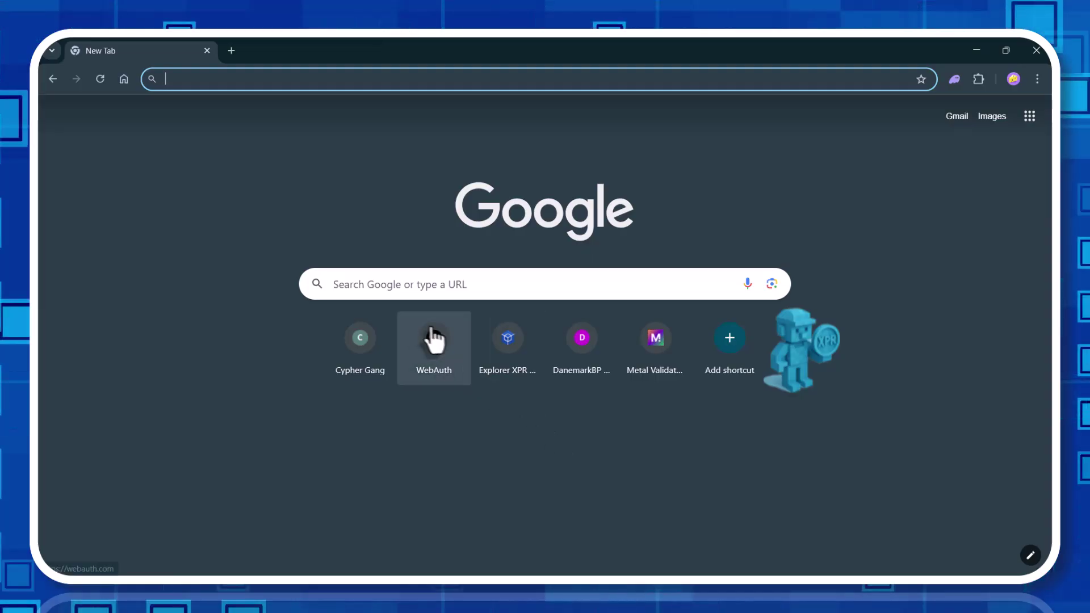
Connect Metal X to the WebAuth browser wallet and authorize it for the XPR / XMD trading page.
{"action": "left_click", "coordinate": [435, 342]}
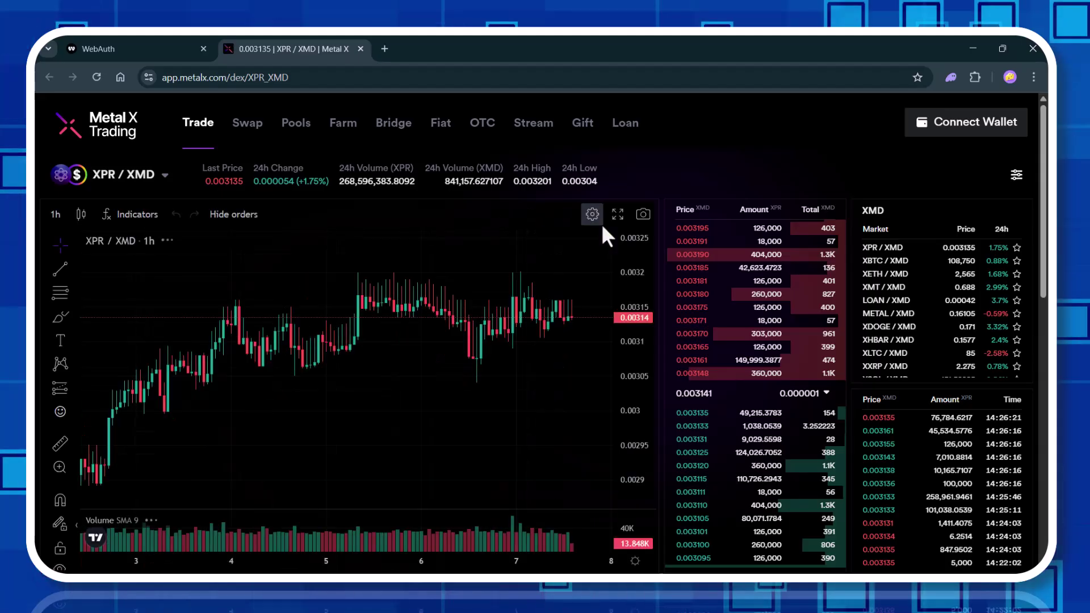
{"action": "left_click", "coordinate": [933, 131]}
{"action": "left_click", "coordinate": [530, 341]}
{"action": "scroll", "coordinate": [255, 369], "scroll_direction": "down", "scroll_amount": 2}
{"action": "left_click", "coordinate": [243, 454]}
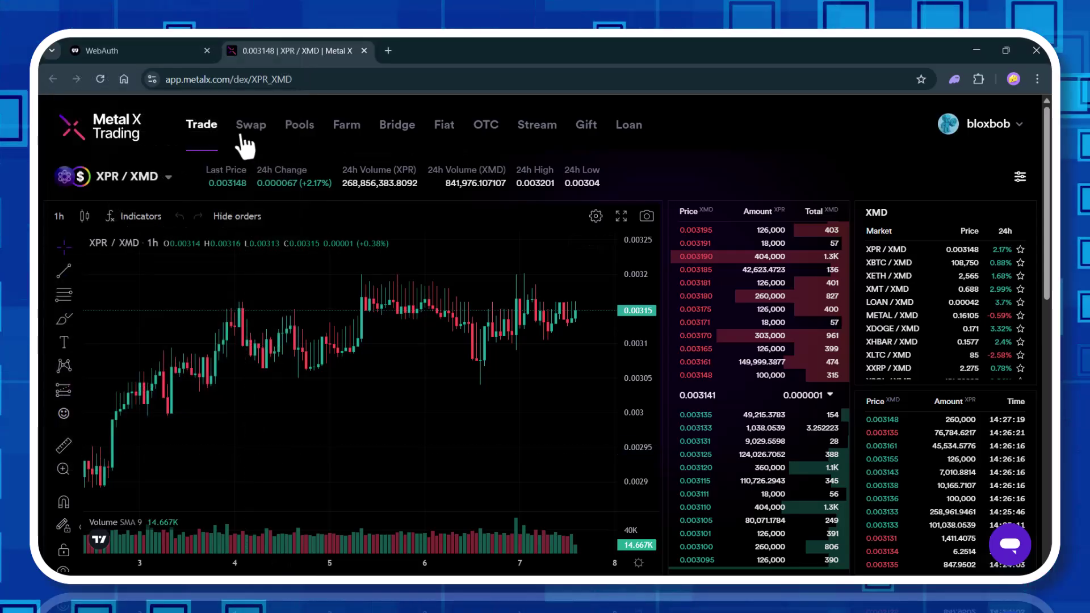
In Swap, set LOAN Protocol as the token to receive.
{"action": "left_click", "coordinate": [243, 136]}
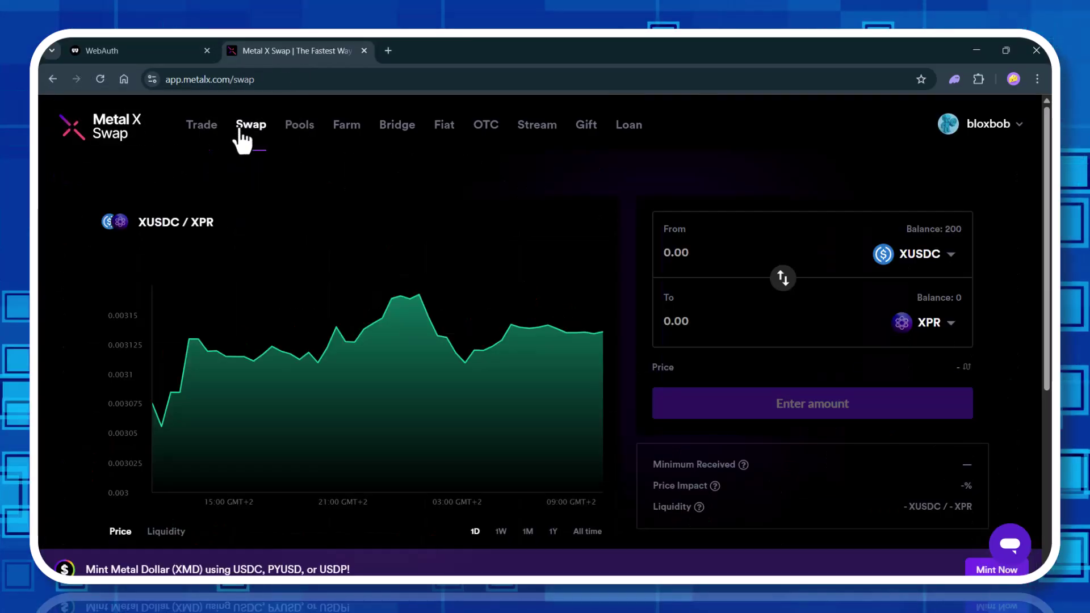
{"action": "left_click", "coordinate": [946, 328]}
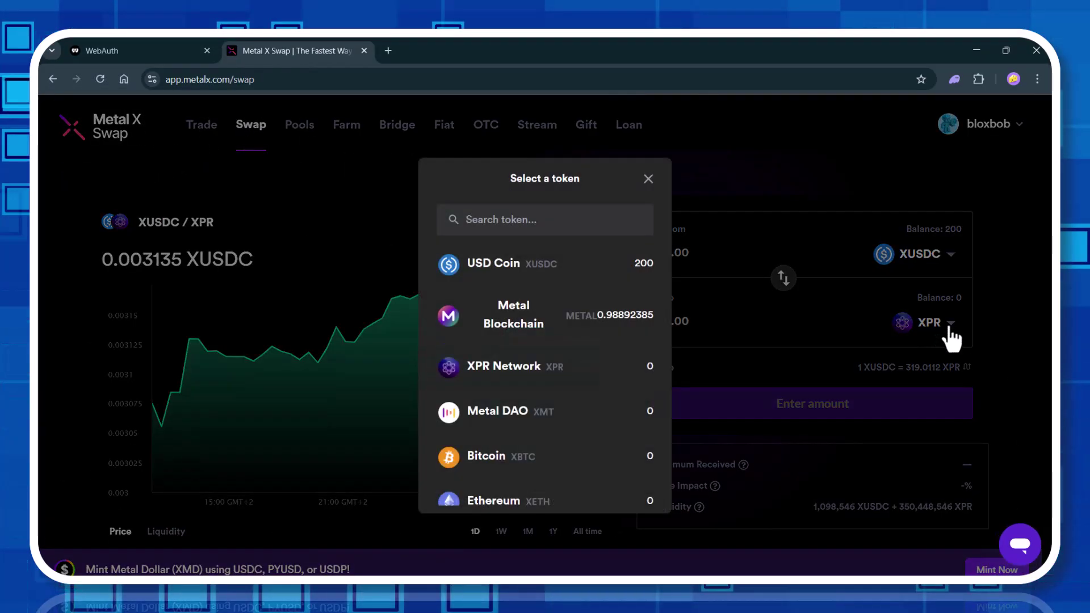
{"action": "scroll", "coordinate": [607, 337], "scroll_direction": "down", "scroll_amount": 3}
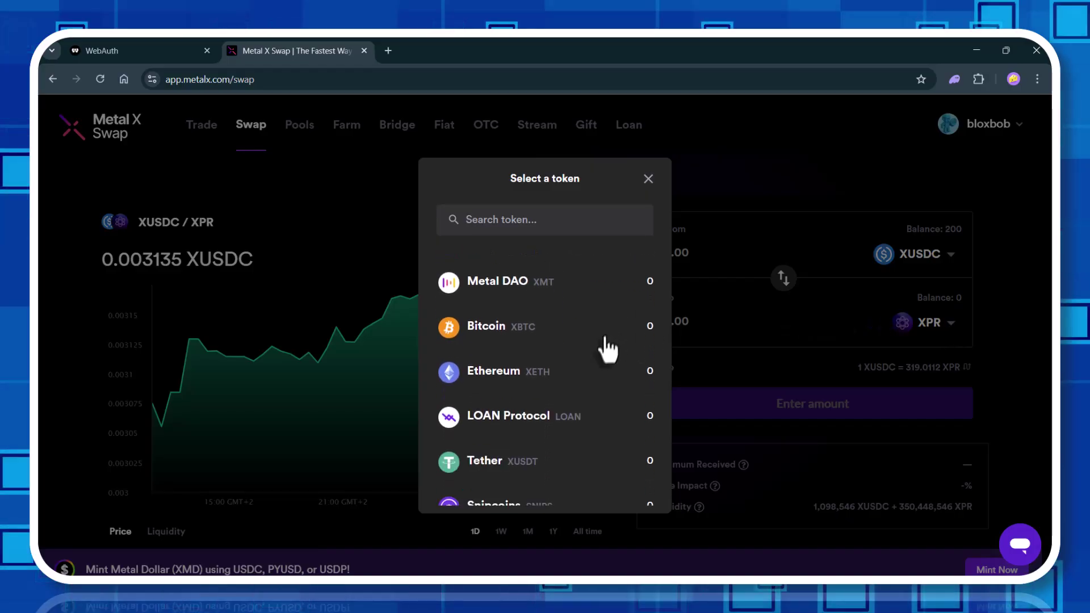
{"action": "left_click", "coordinate": [523, 421]}
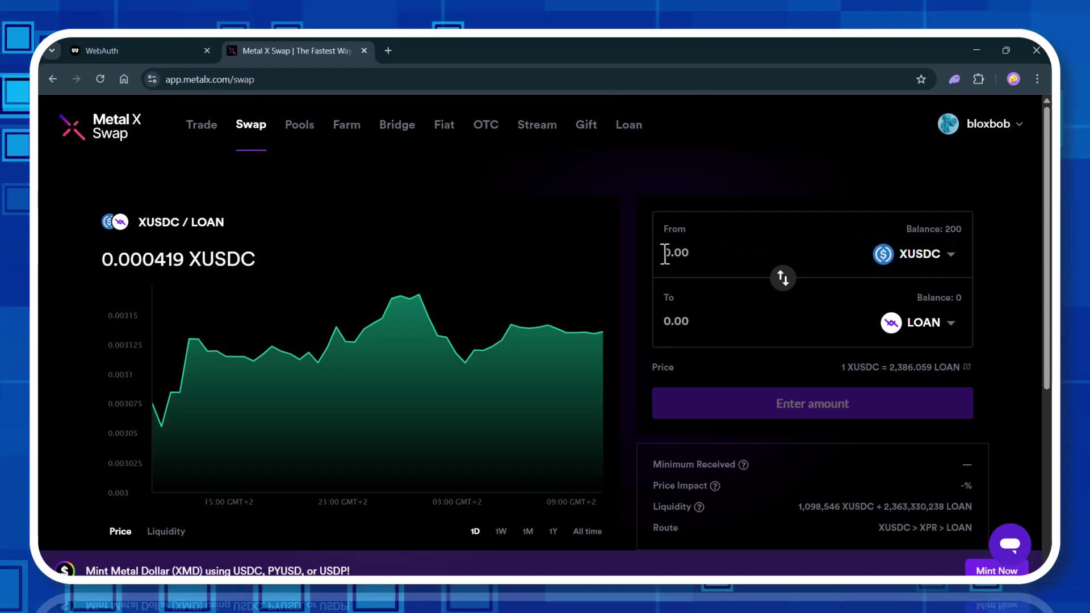
Swap 150 XUSDC for LOAN, approving it in WebAuth with the wallet PIN.
{"action": "left_click", "coordinate": [707, 262]}
{"action": "type", "text": "150"}
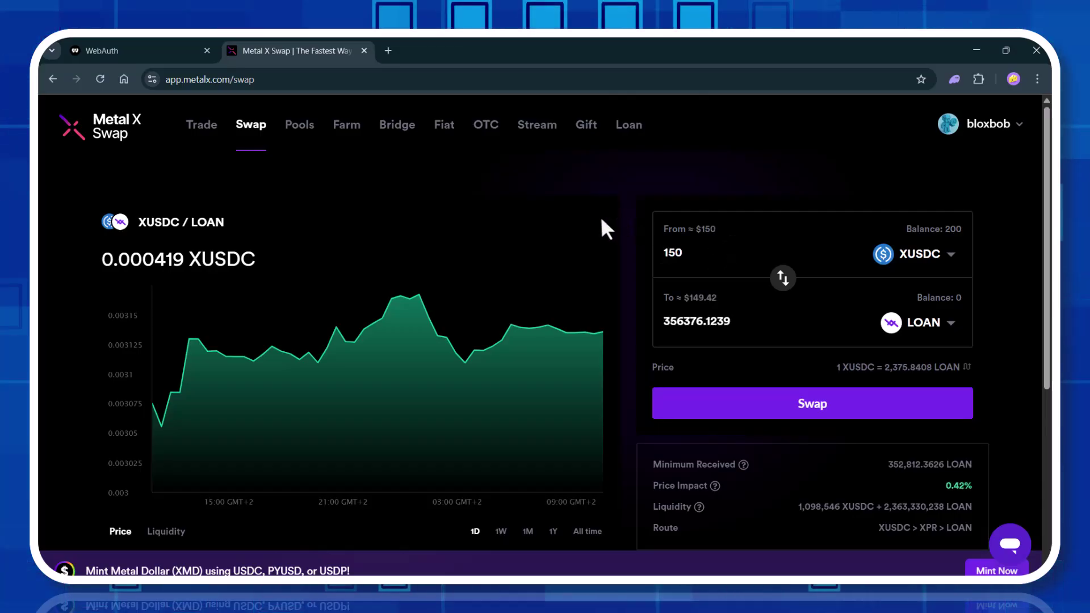
{"action": "key", "text": "Return"}
{"action": "left_click", "coordinate": [256, 450]}
{"action": "type", "text": "00"}
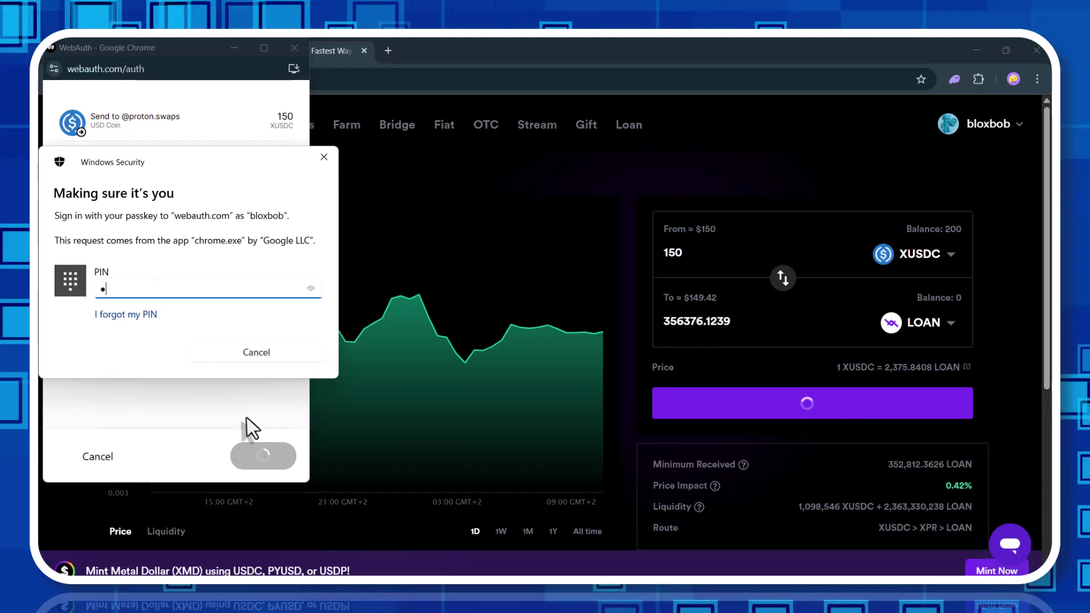
{"action": "type", "text": "00"}
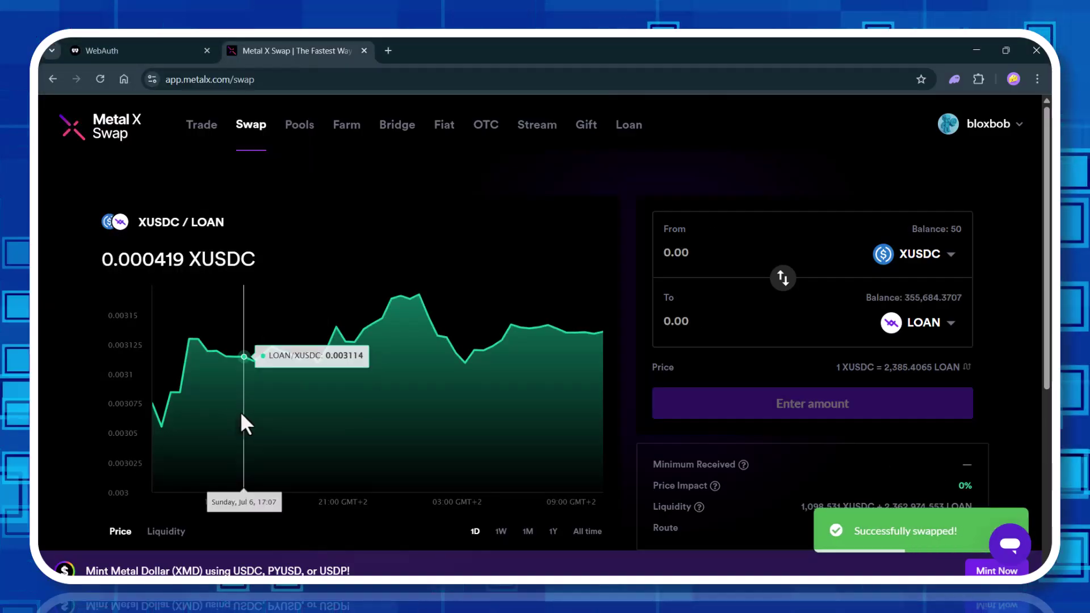
{"action": "key", "text": "ctrl+shift+Tab"}
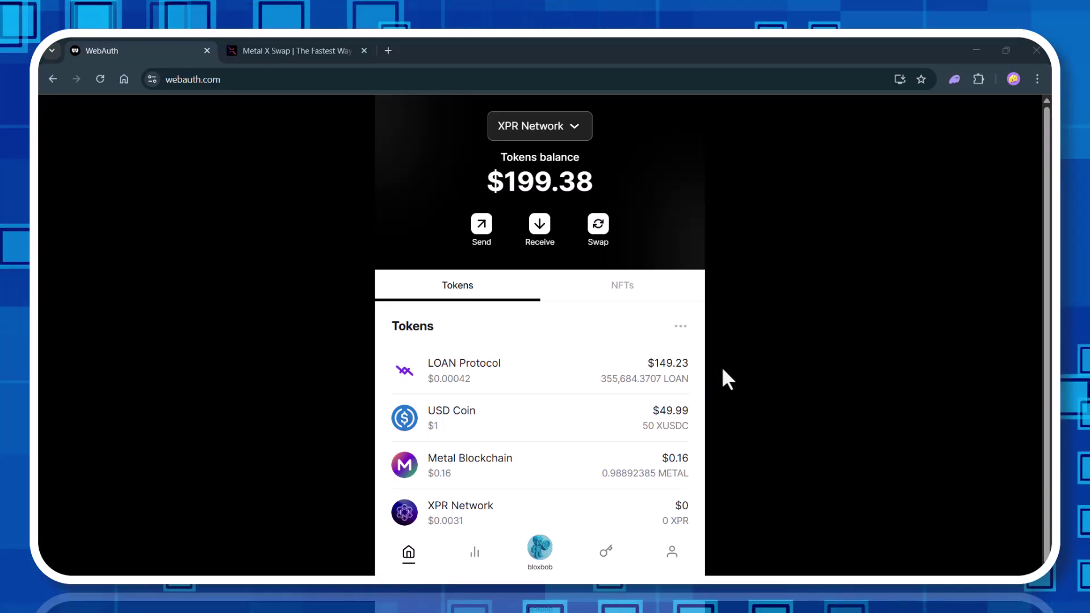
Return to the Metal X Swap page, now showing 50 XUSDC and 355,684.3707 LOAN.
{"action": "left_click", "coordinate": [298, 49]}
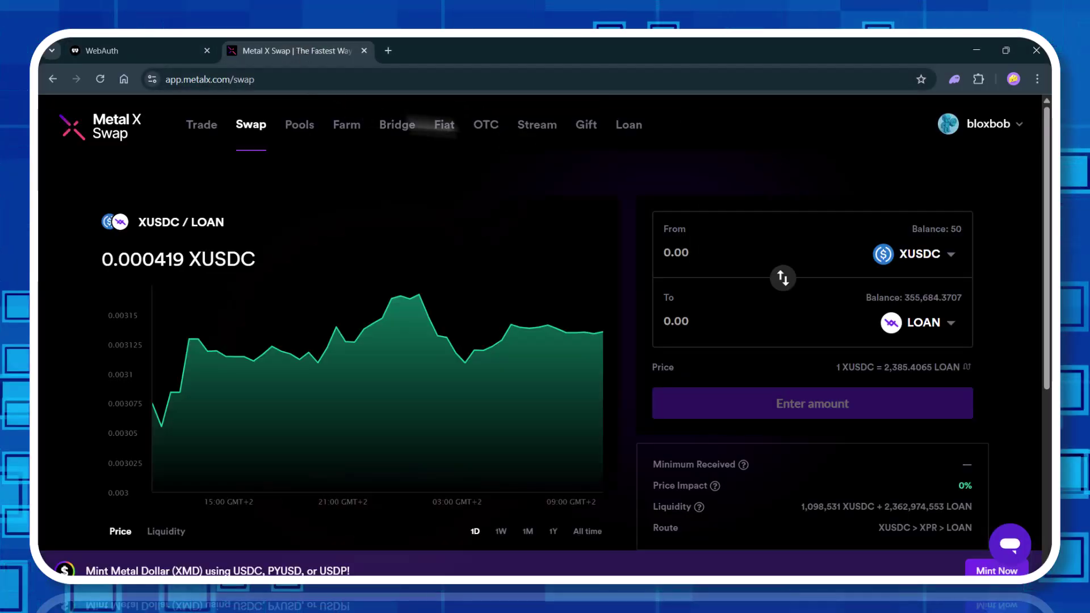
Open Metal X Lending, browse its landing page, and log in with the WebAuth browser wallet.
{"action": "left_click", "coordinate": [636, 126]}
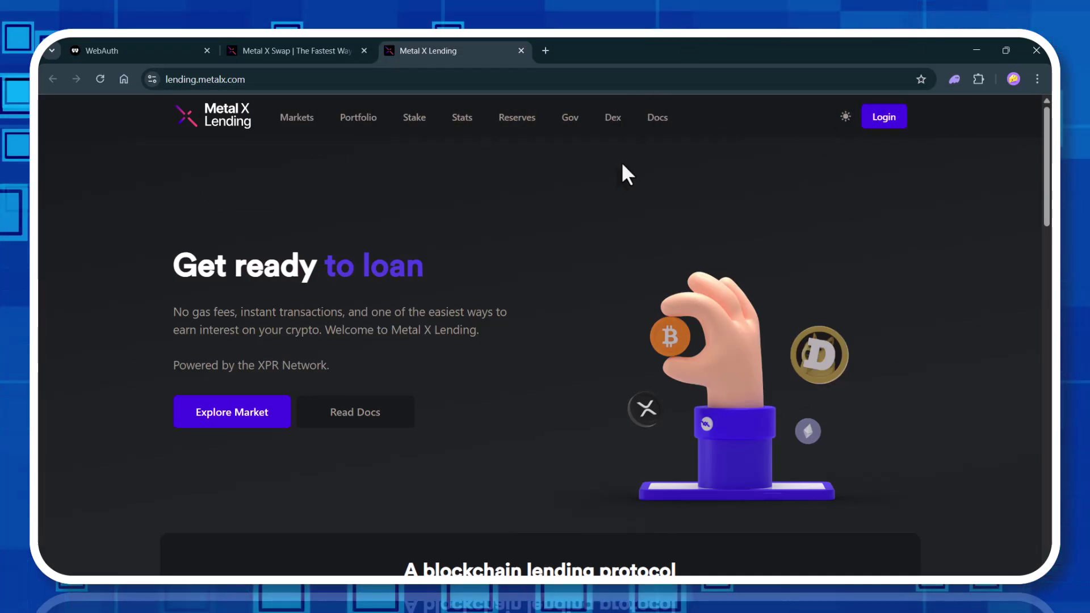
{"action": "scroll", "coordinate": [623, 166], "scroll_direction": "down", "scroll_amount": 5}
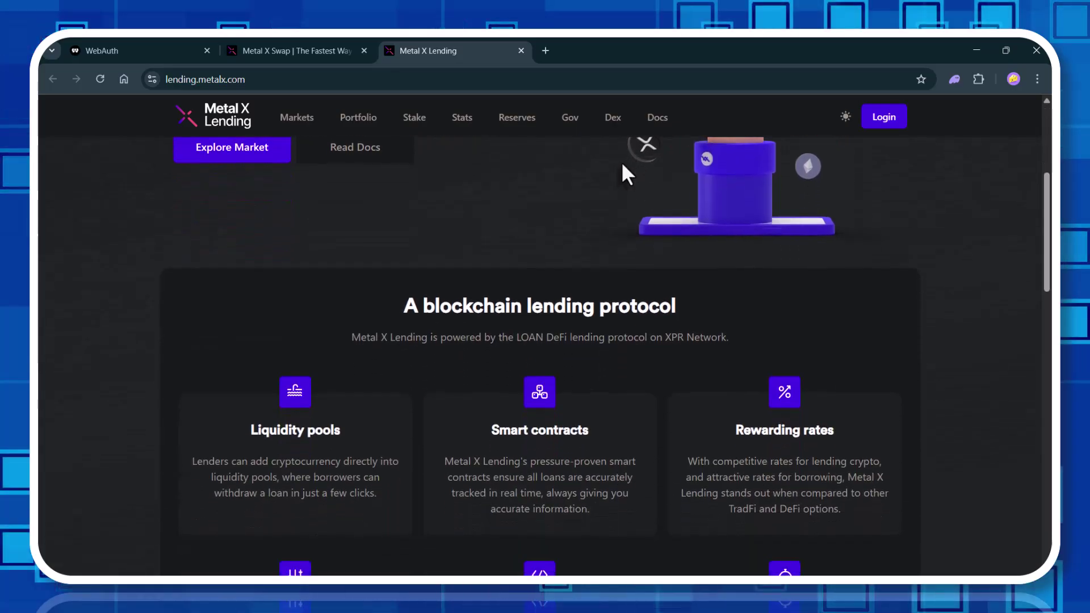
{"action": "scroll", "coordinate": [622, 166], "scroll_direction": "down", "scroll_amount": 10}
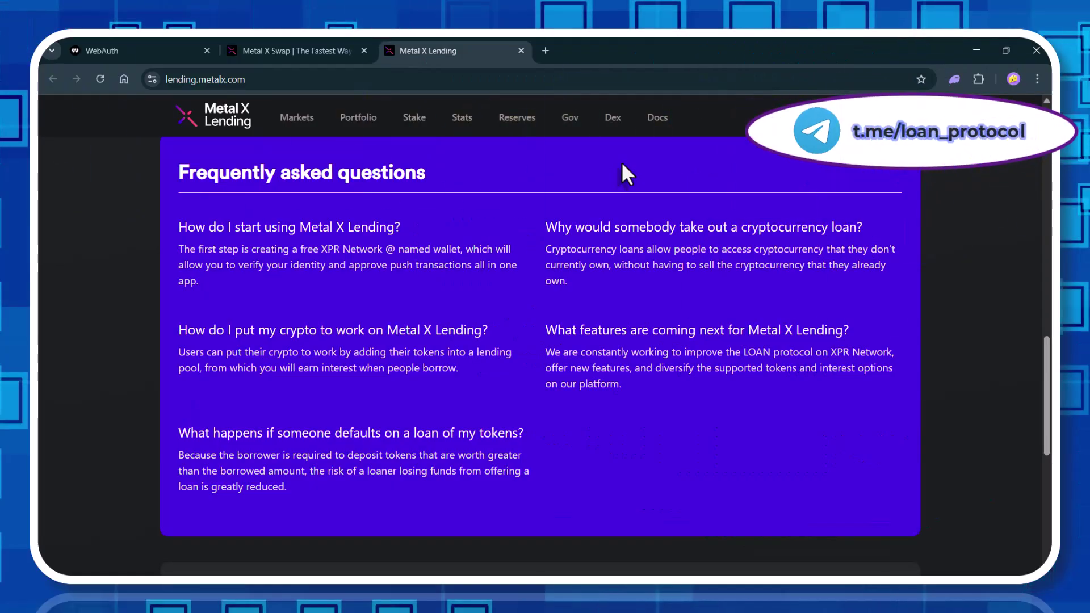
{"action": "scroll", "coordinate": [622, 166], "scroll_direction": "up", "scroll_amount": 5}
{"action": "scroll", "coordinate": [623, 166], "scroll_direction": "up", "scroll_amount": 10}
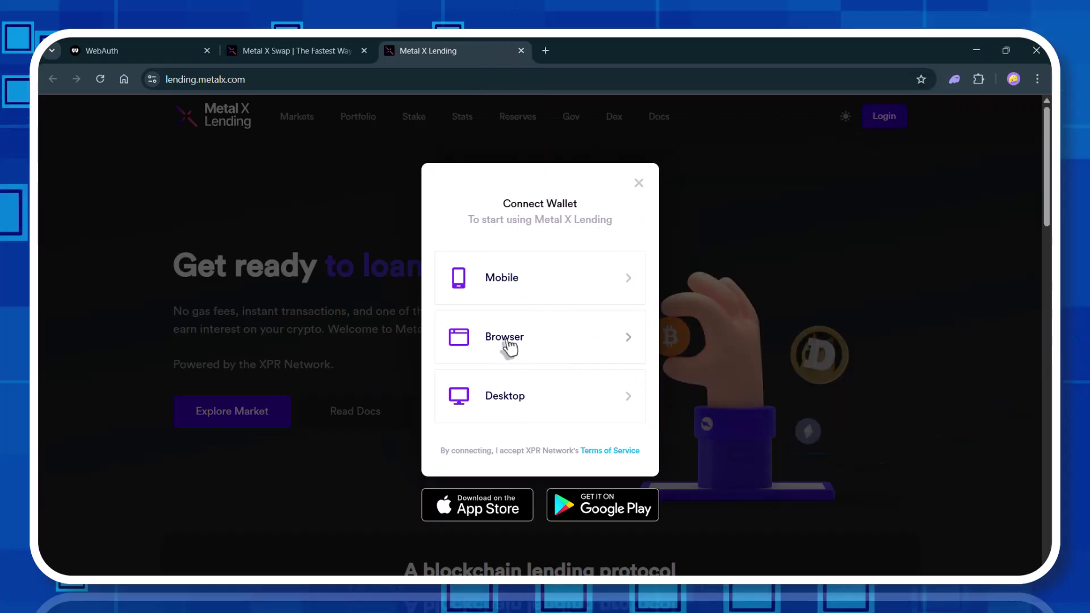
{"action": "left_click", "coordinate": [504, 338]}
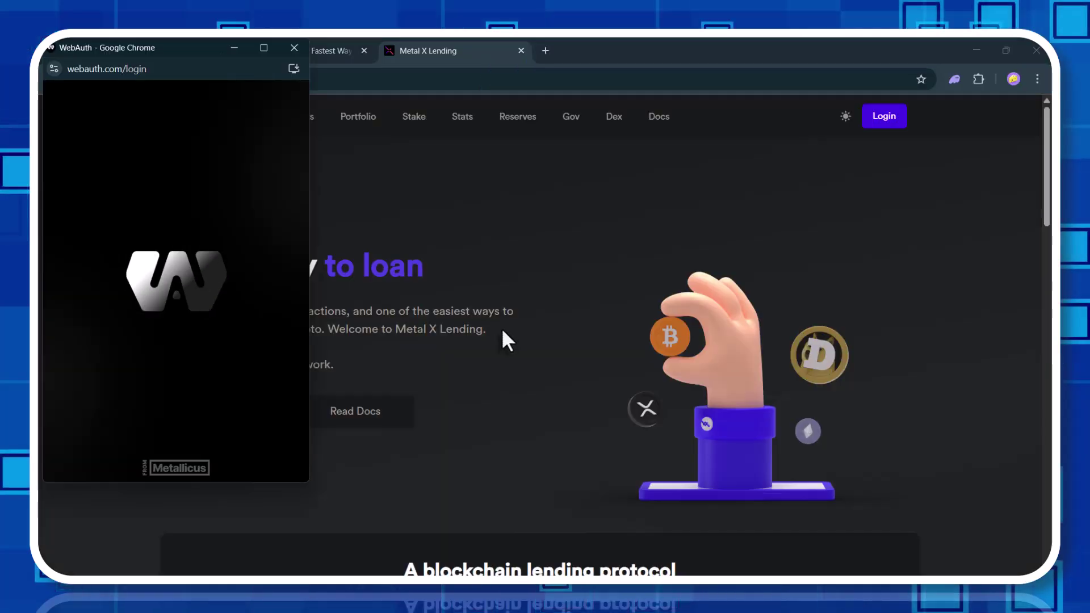
{"action": "left_click", "coordinate": [262, 459]}
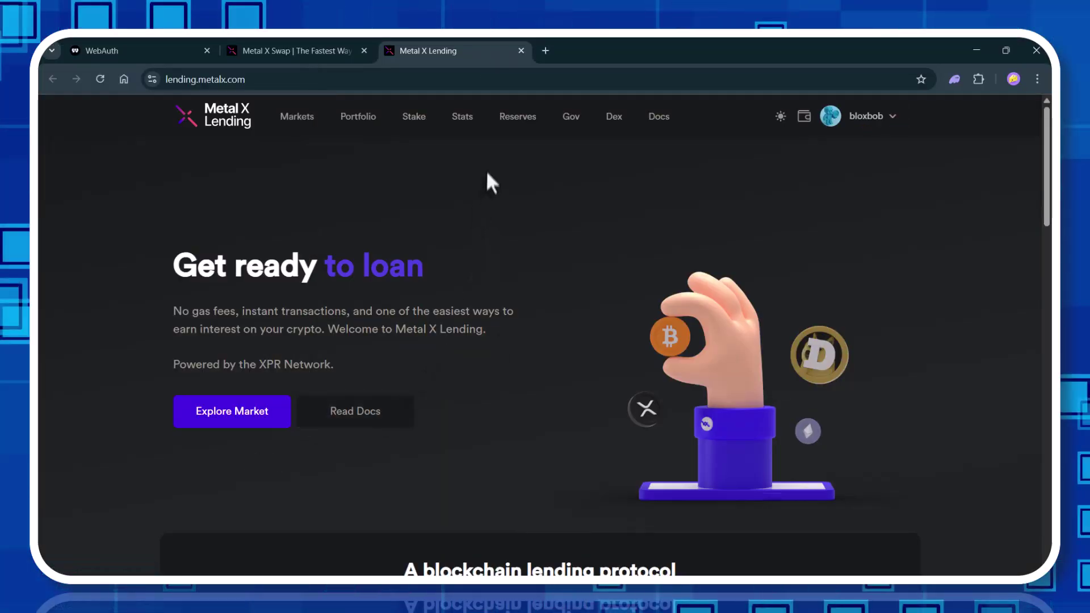
On the Stake page, replace the 0 stake amount with the full 355684.3707 LOAN via Max.
{"action": "left_click", "coordinate": [414, 119]}
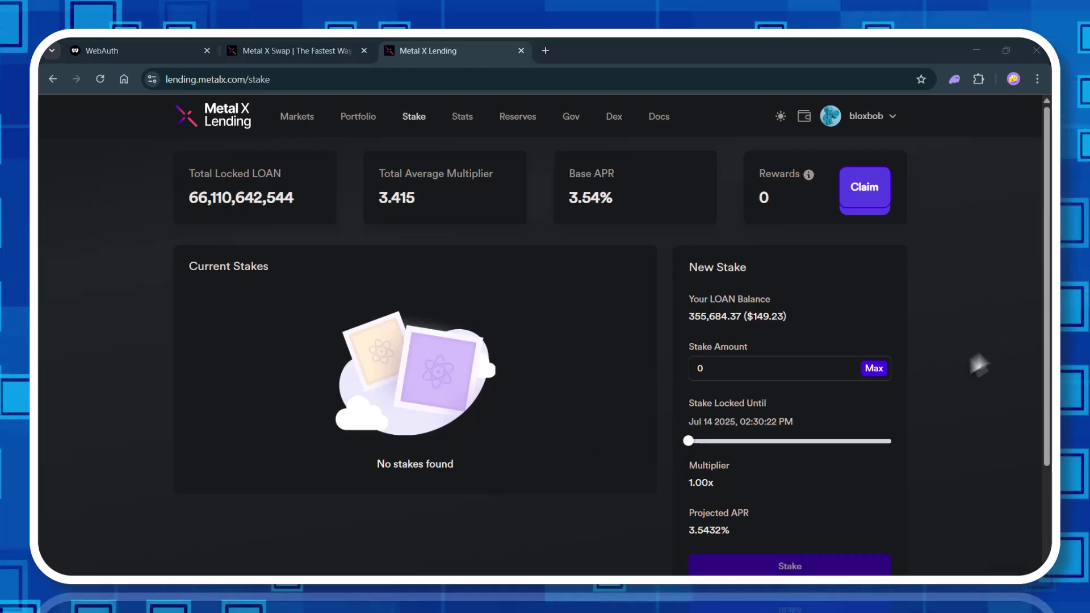
{"action": "left_click", "coordinate": [799, 373]}
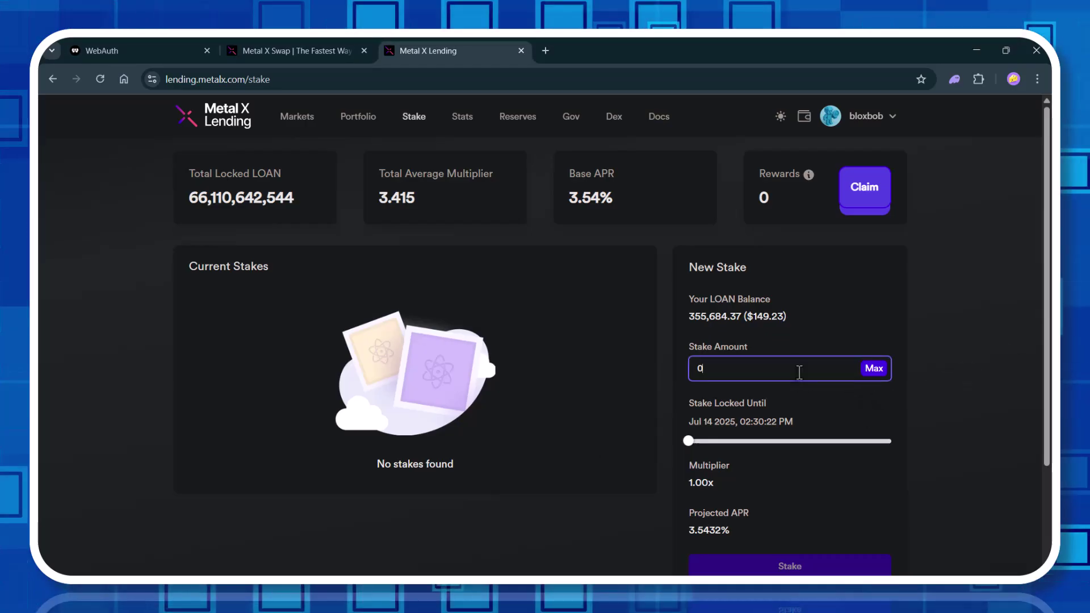
{"action": "key", "text": "ctrl+a"}
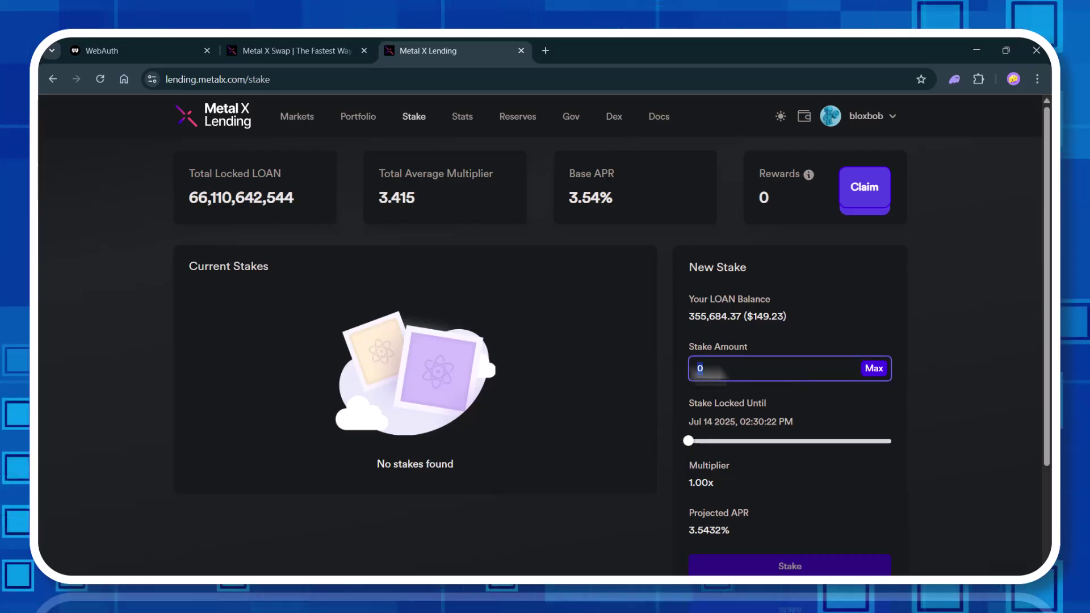
{"action": "left_click", "coordinate": [873, 369]}
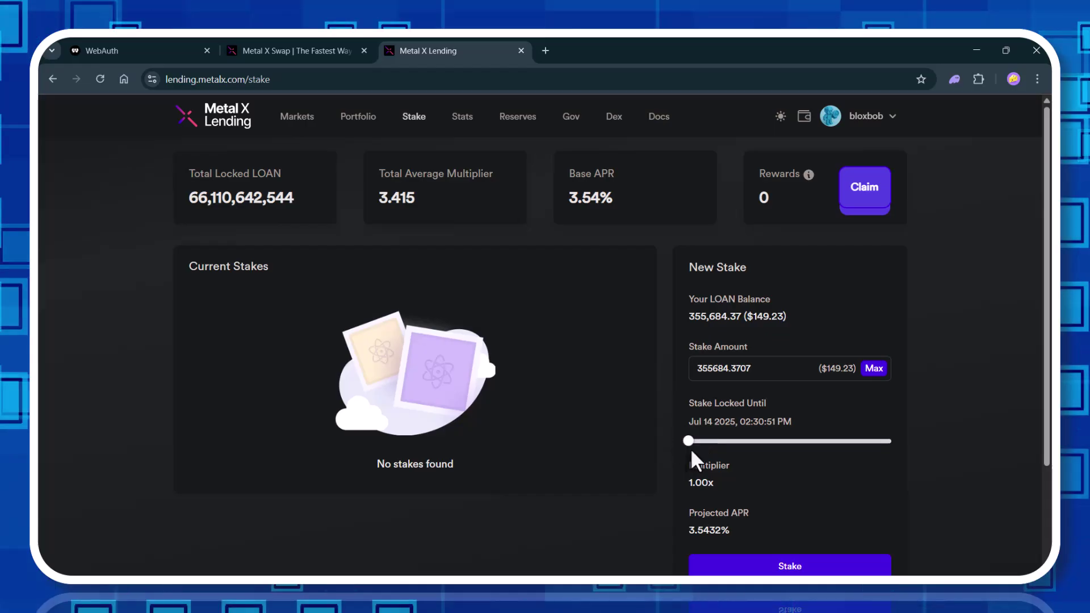
{"action": "left_click_drag", "start_coordinate": [689, 441], "coordinate": [909, 459]}
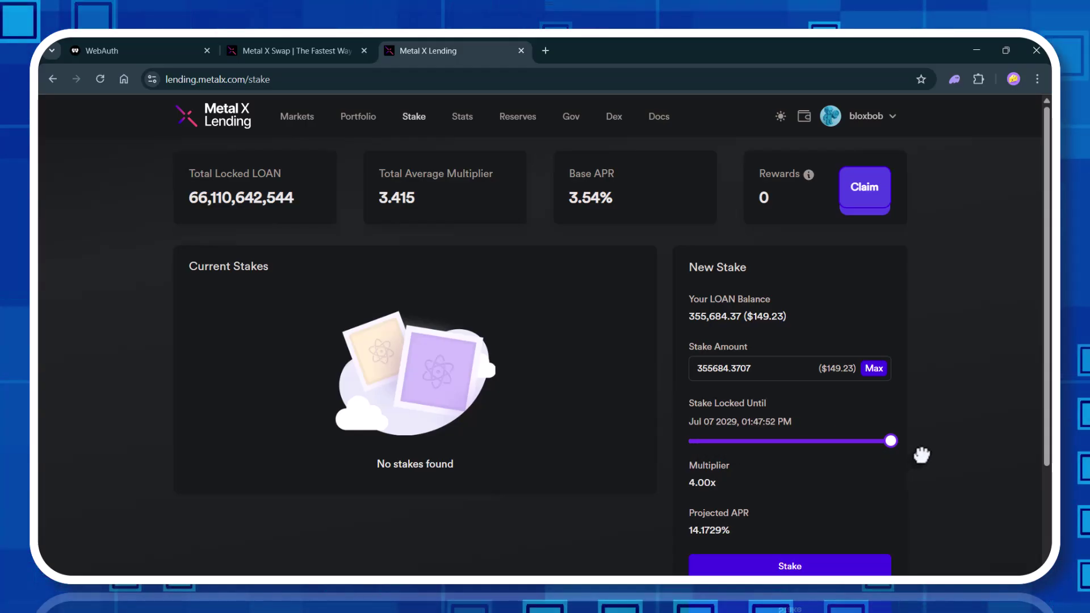
{"action": "left_click_drag", "start_coordinate": [921, 455], "coordinate": [921, 451]}
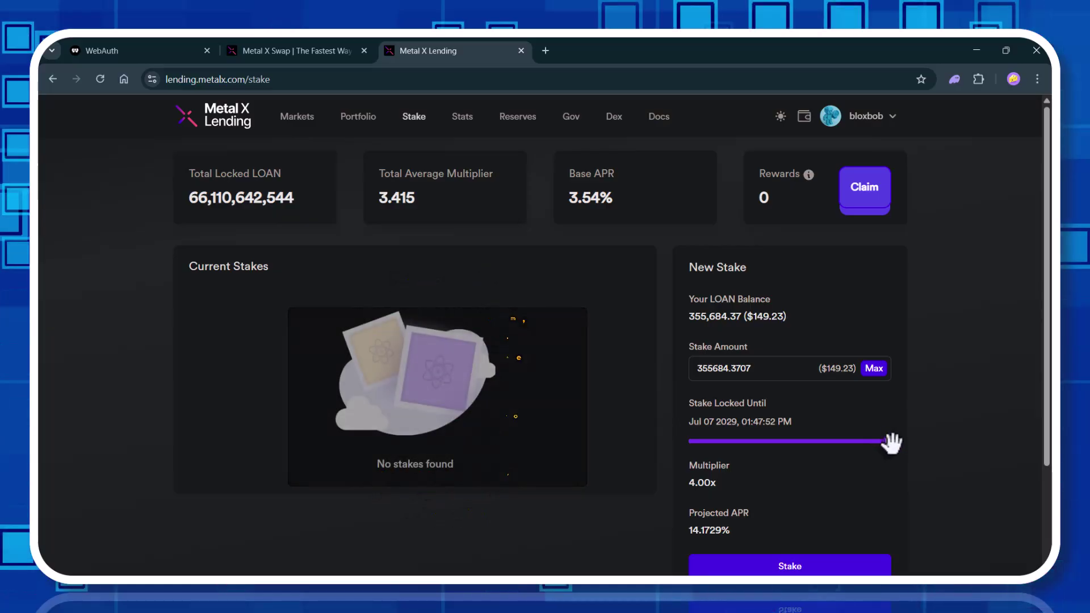
{"action": "left_click_drag", "start_coordinate": [891, 443], "coordinate": [900, 457]}
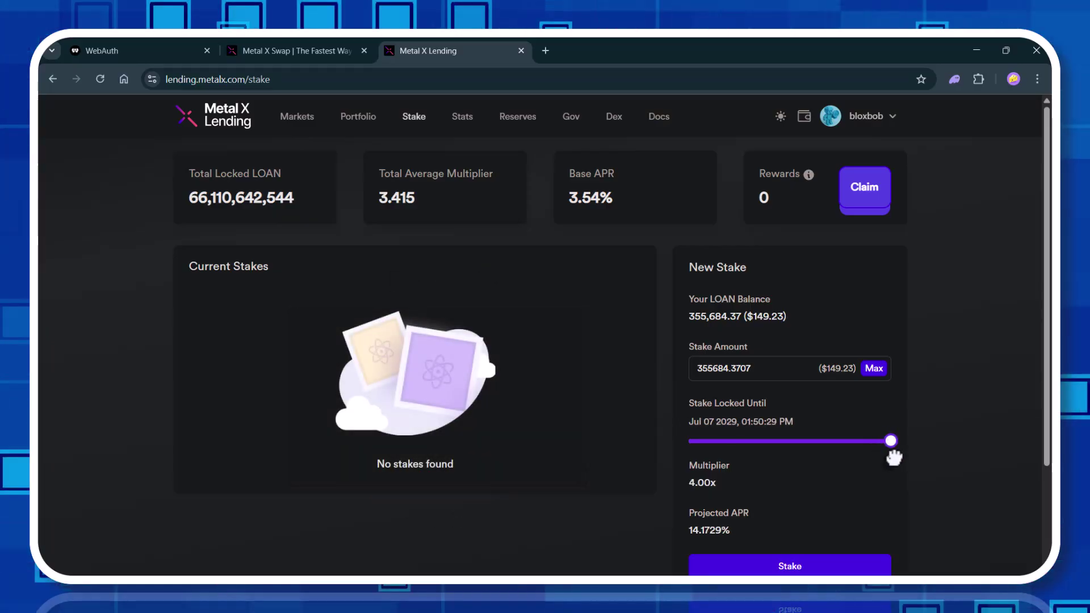
{"action": "left_click_drag", "start_coordinate": [894, 457], "coordinate": [841, 461]}
{"action": "left_click_drag", "start_coordinate": [773, 458], "coordinate": [614, 467]}
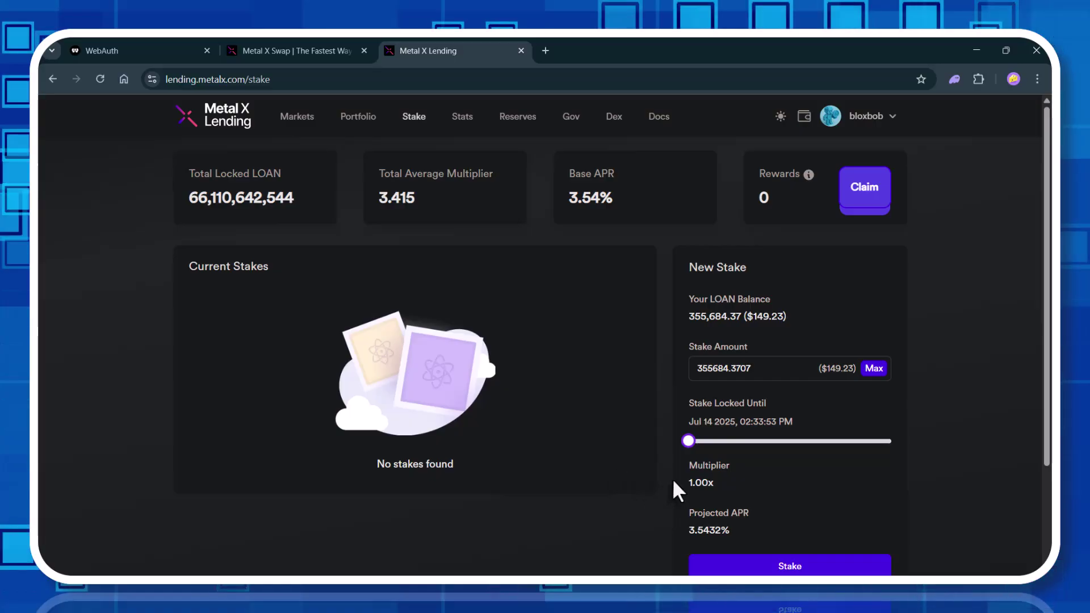
Stake the 355,684.3707 LOAN until Jul 14 2025 at 4% APR, signing with the WebAuth PIN.
{"action": "scroll", "coordinate": [675, 478], "scroll_direction": "down", "scroll_amount": 1}
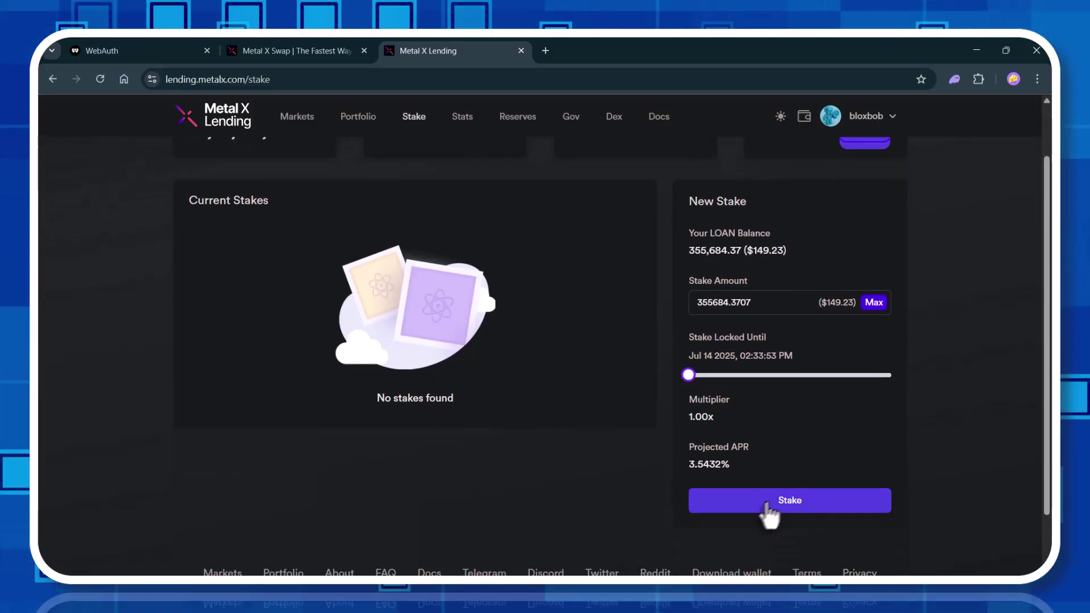
{"action": "left_click", "coordinate": [767, 507]}
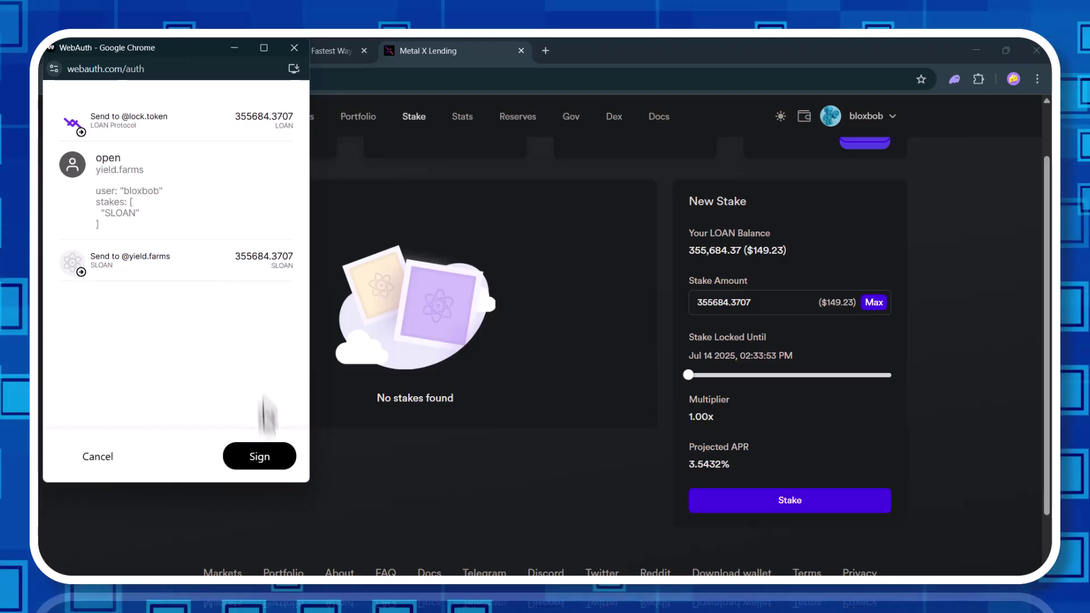
{"action": "left_click", "coordinate": [263, 461]}
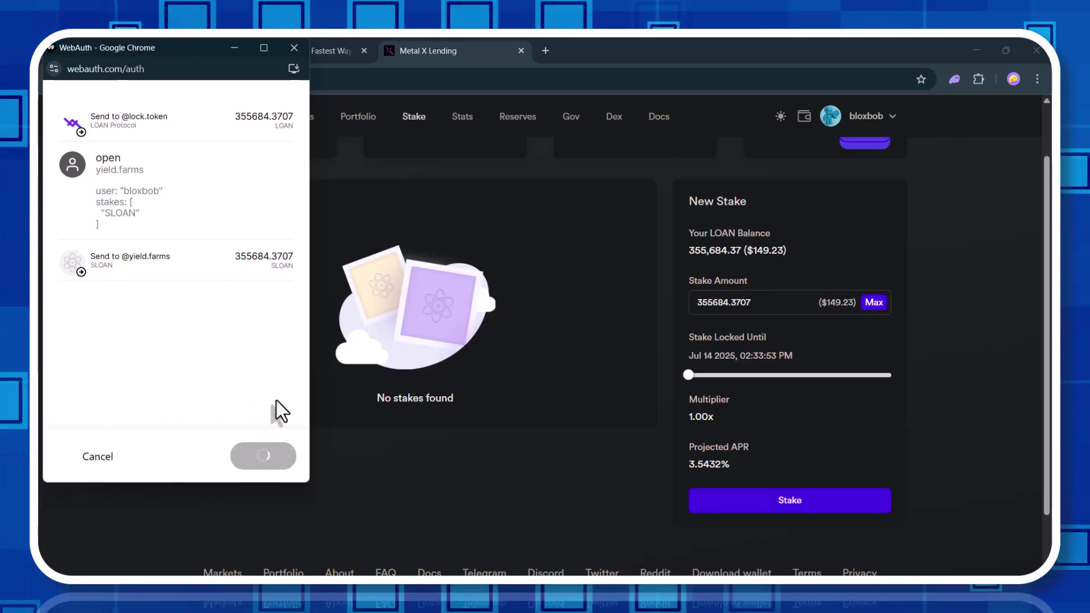
{"action": "type", "text": "1234"}
{"action": "key", "text": "Return"}
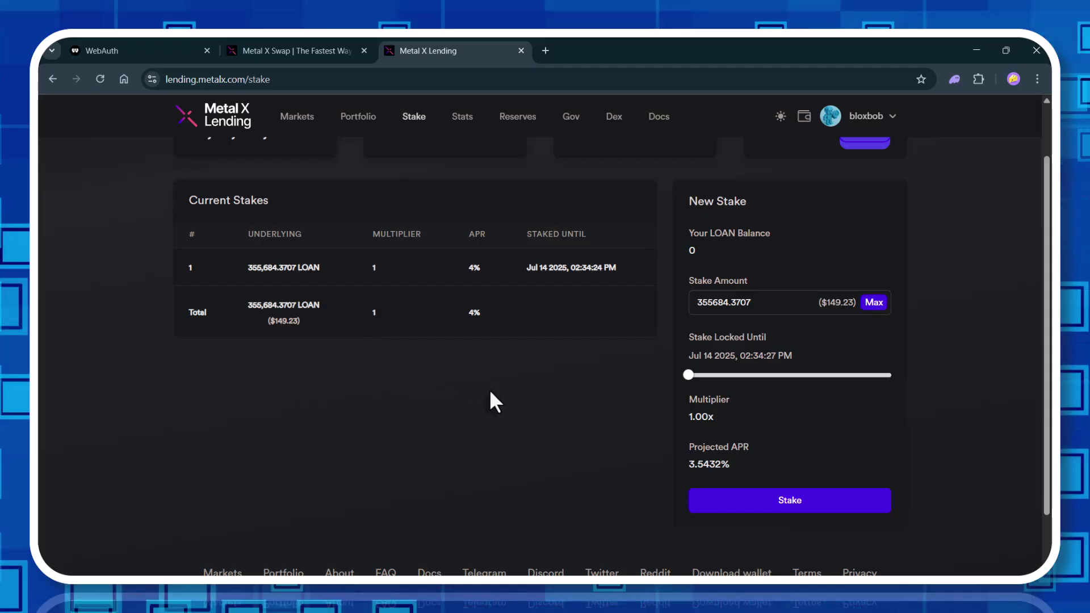
{"action": "scroll", "coordinate": [490, 392], "scroll_direction": "up", "scroll_amount": 2}
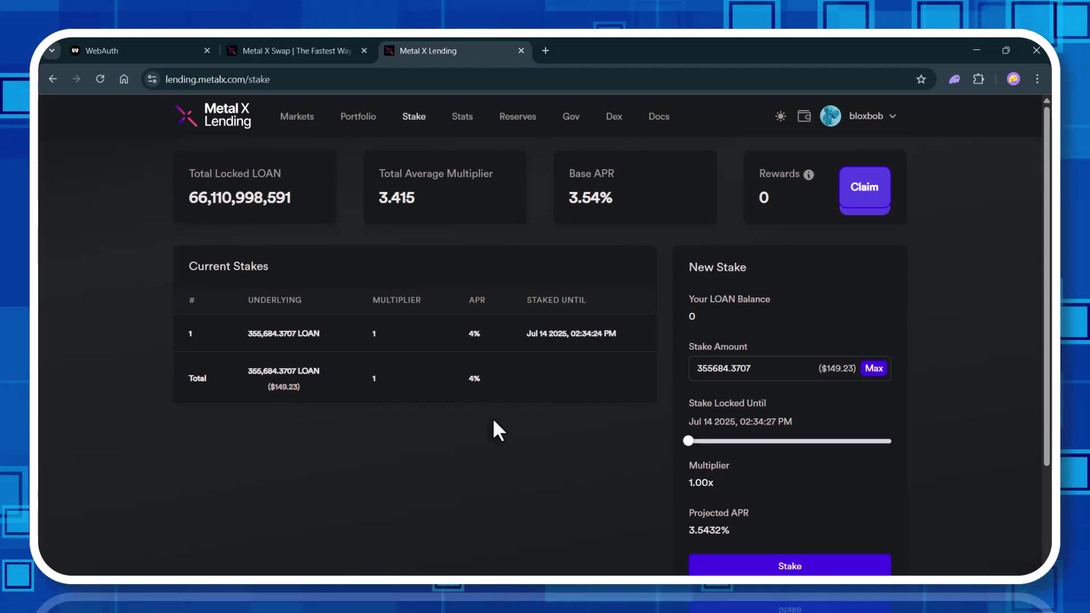
In the WebAuth wallet, open the LOAN Protocol token details to confirm 0 LOAN held.
{"action": "key", "text": "ctrl+1"}
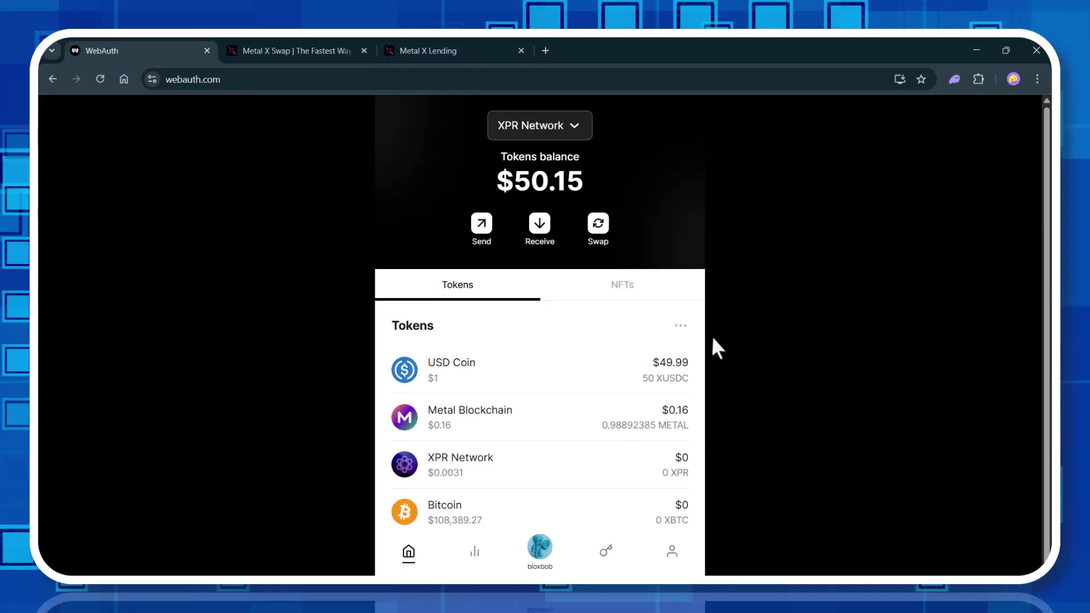
{"action": "scroll", "coordinate": [615, 401], "scroll_direction": "down", "scroll_amount": 5}
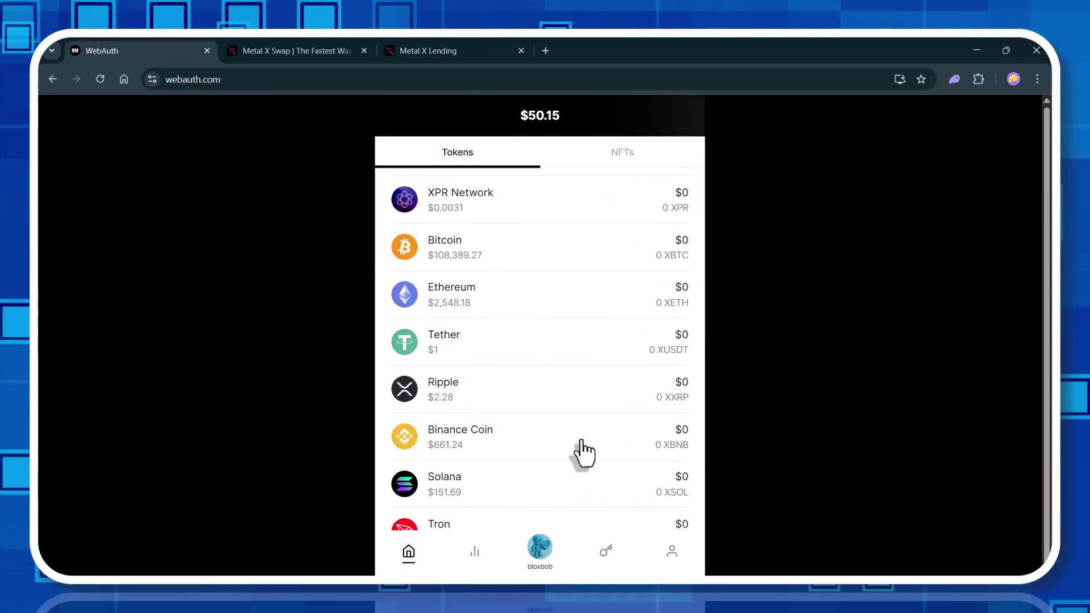
{"action": "scroll", "coordinate": [584, 452], "scroll_direction": "down", "scroll_amount": 20}
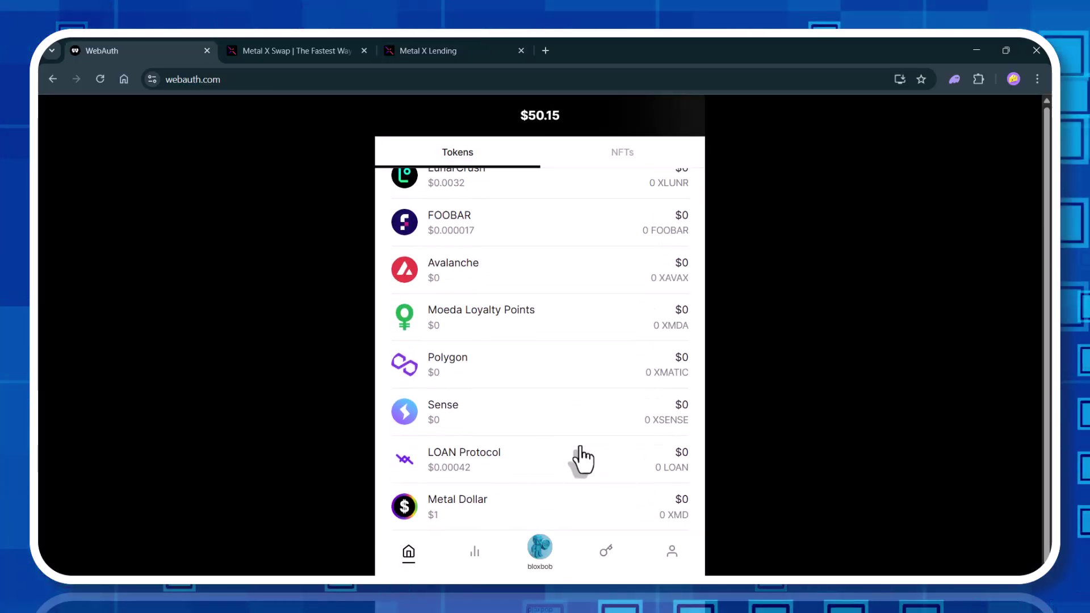
{"action": "left_click", "coordinate": [579, 471]}
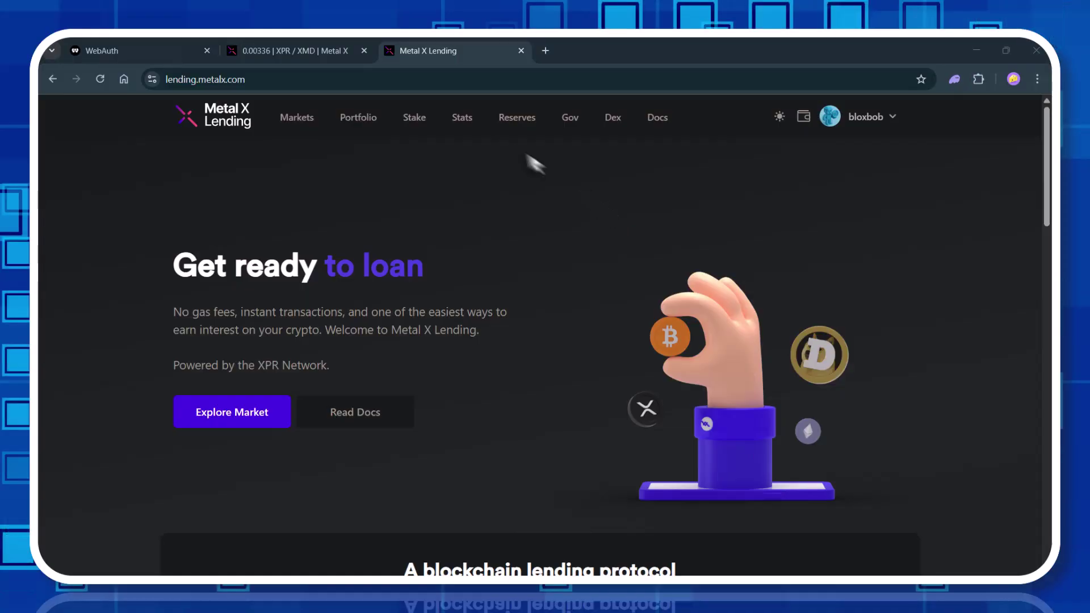
Go back to the Stake page showing 95 unclaimed rewards on the 355,684.3707 LOAN stake.
{"action": "left_click", "coordinate": [411, 128]}
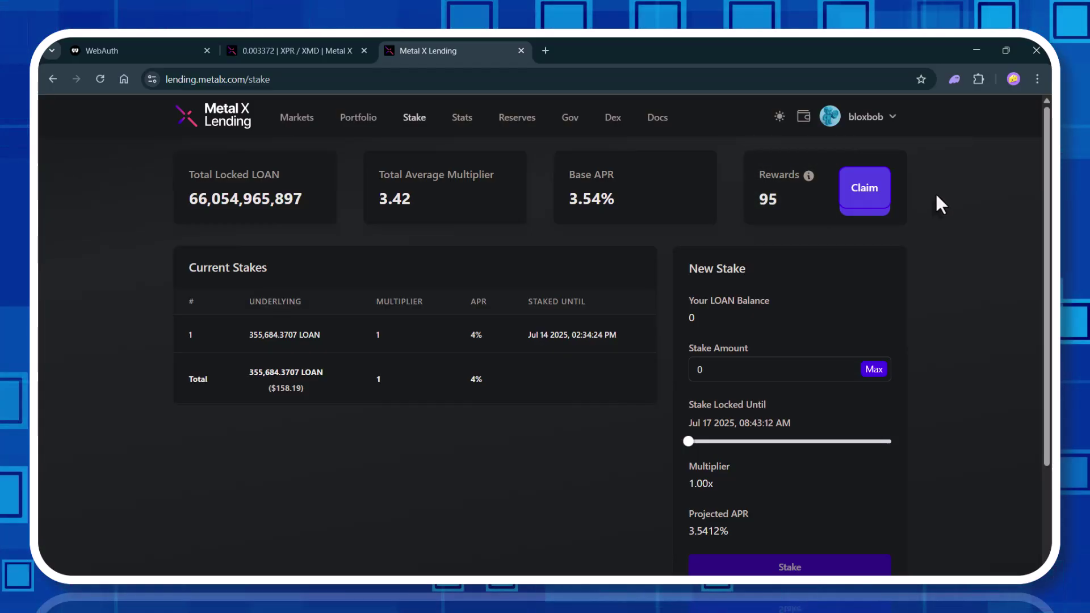
Claim the 95 staking rewards, signing the request manually via QR code.
{"action": "left_click", "coordinate": [877, 193]}
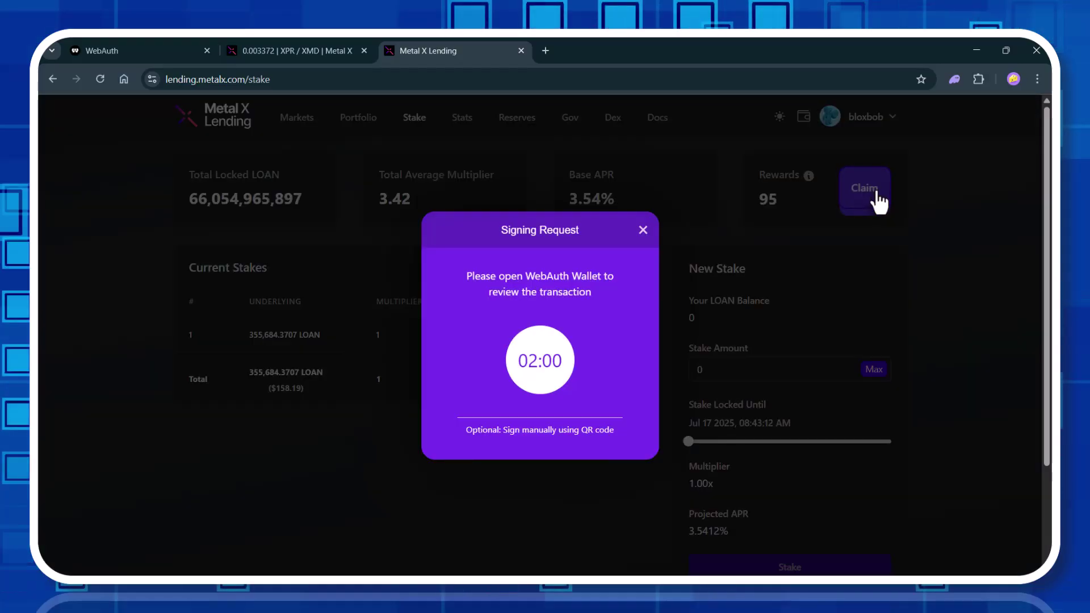
{"action": "left_click", "coordinate": [580, 433]}
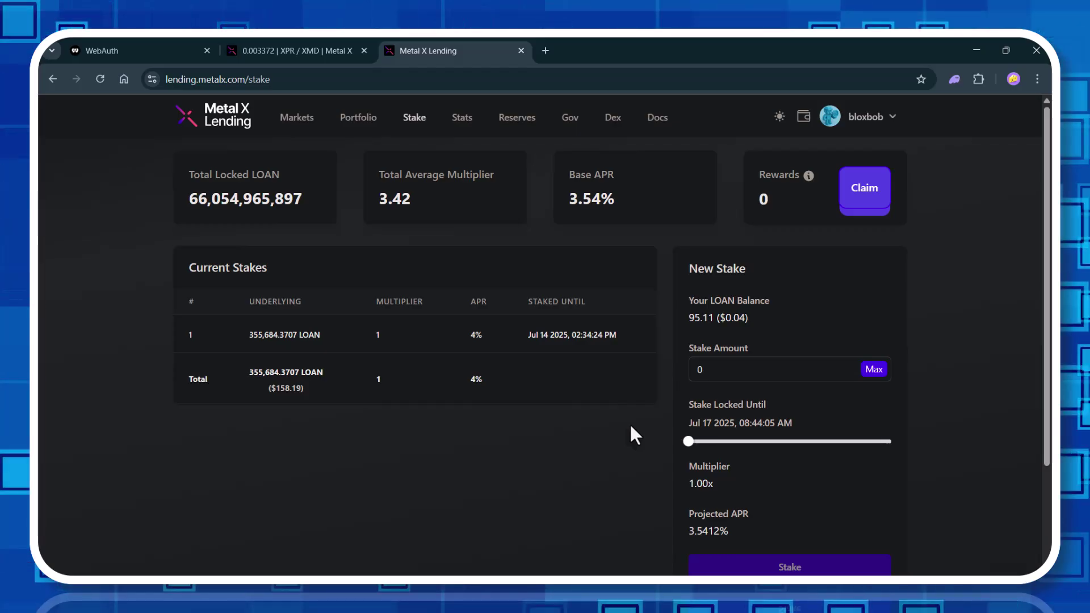
{"action": "key", "text": "ctrl+1"}
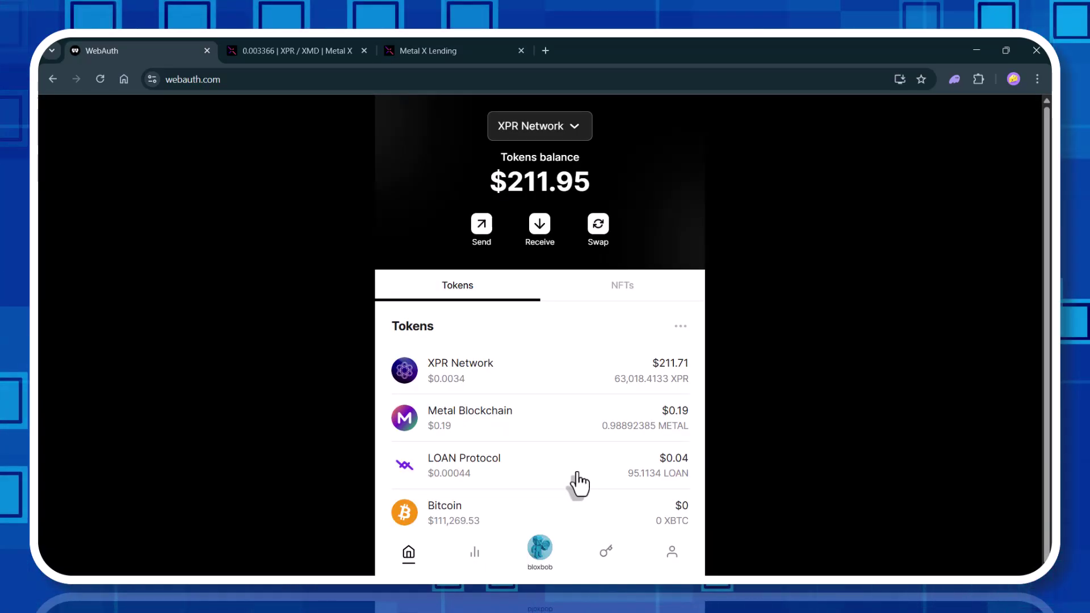
{"action": "left_click", "coordinate": [577, 474]}
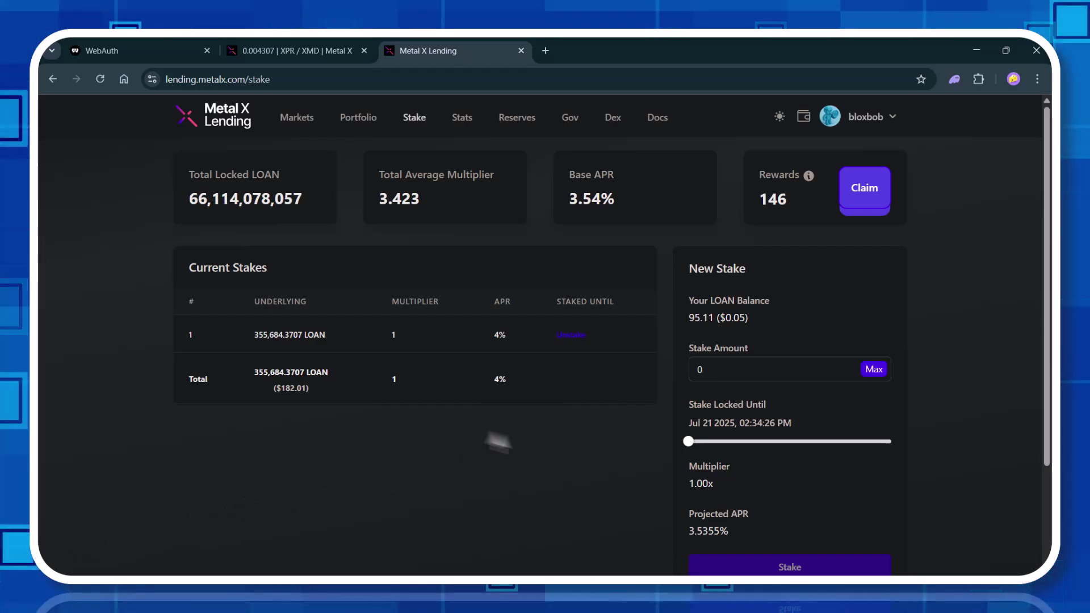
Unstake the expired LOAN stake and sign it in WebAuth, restoring a 355,925.76 LOAN balance.
{"action": "left_click", "coordinate": [572, 336]}
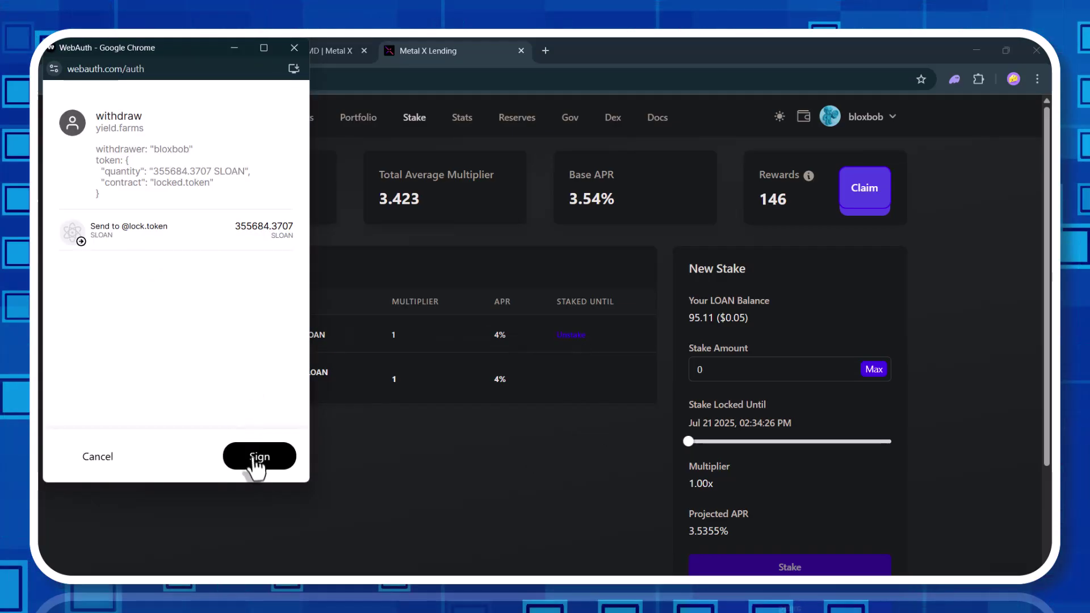
{"action": "left_click", "coordinate": [260, 460]}
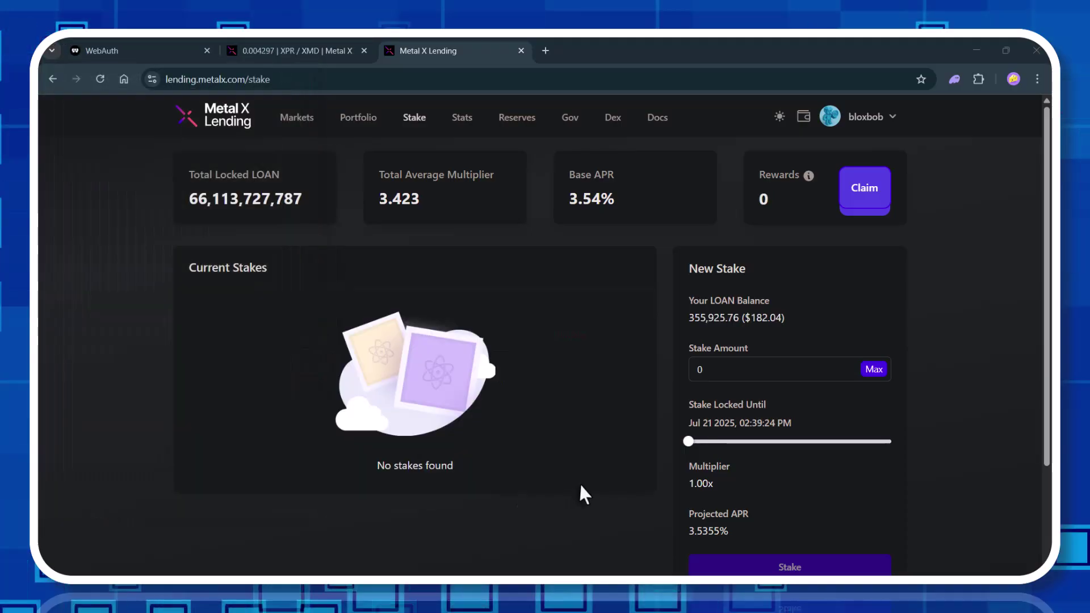